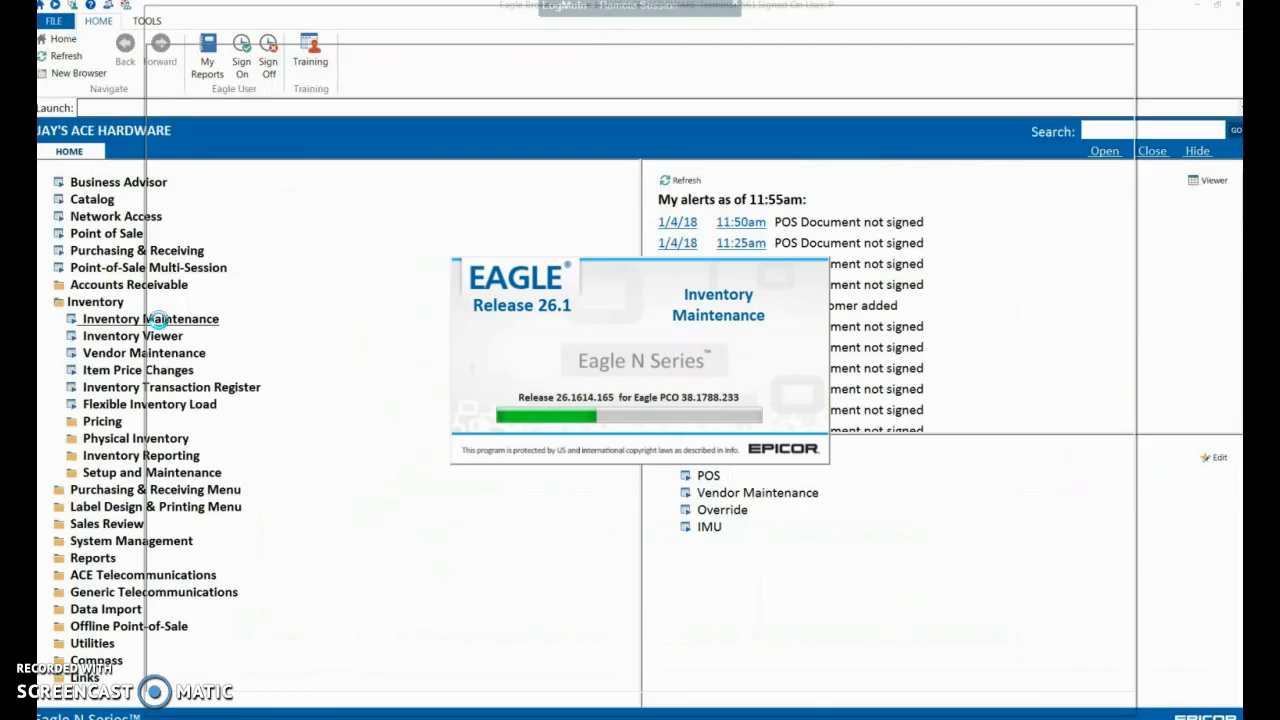
Open Inventory Maintenance, look up items with the description SNACK, and open the SNACK OREO COOKIES PK6 record
left_click(181, 282)
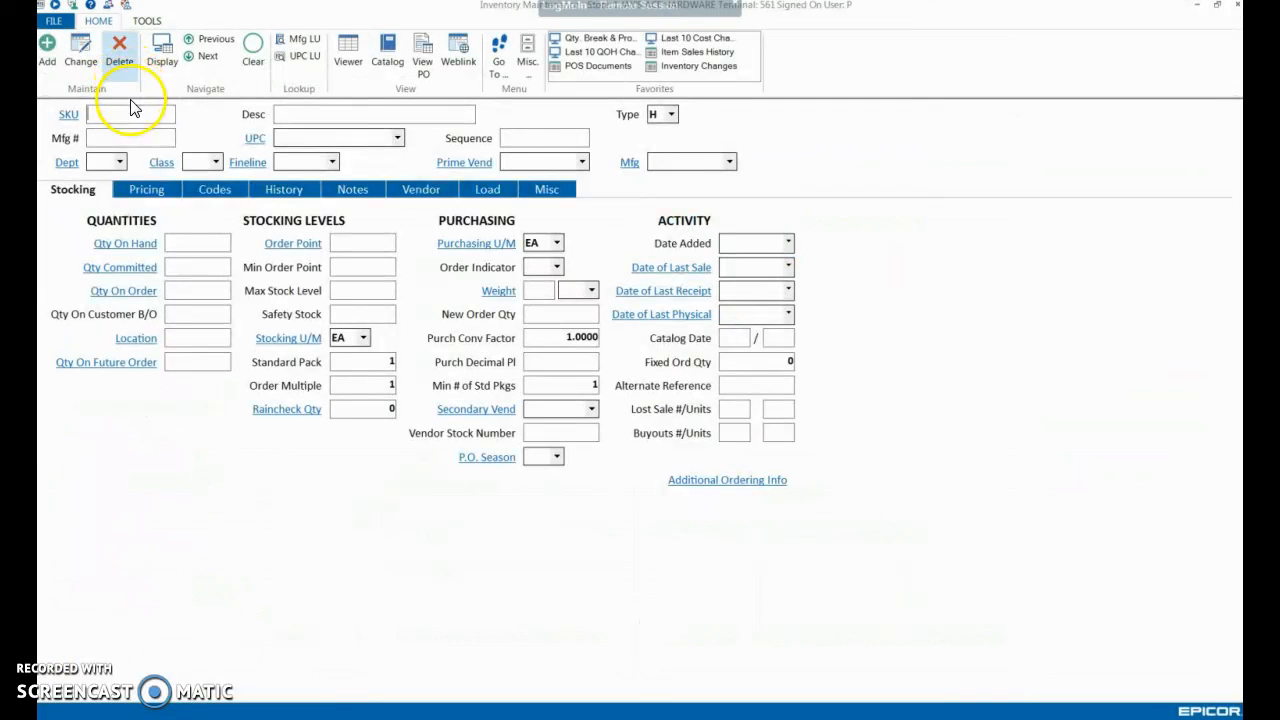
left_click(133, 115)
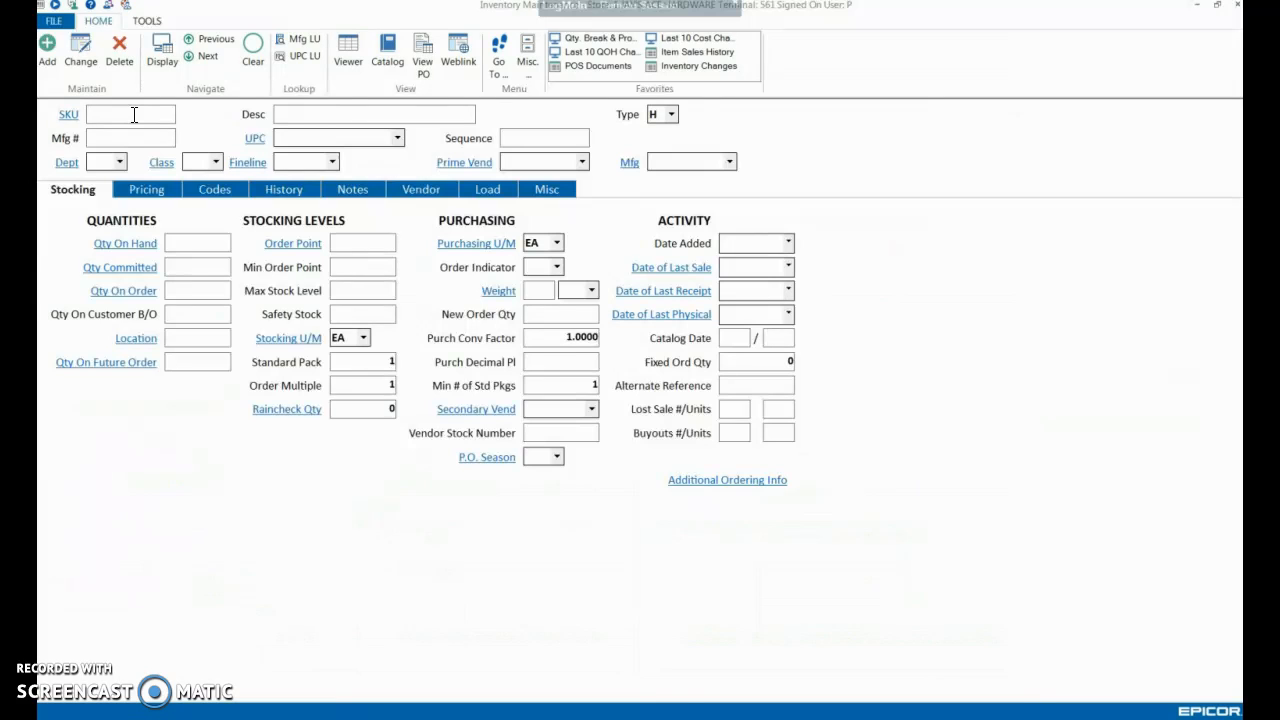
left_click(285, 110)
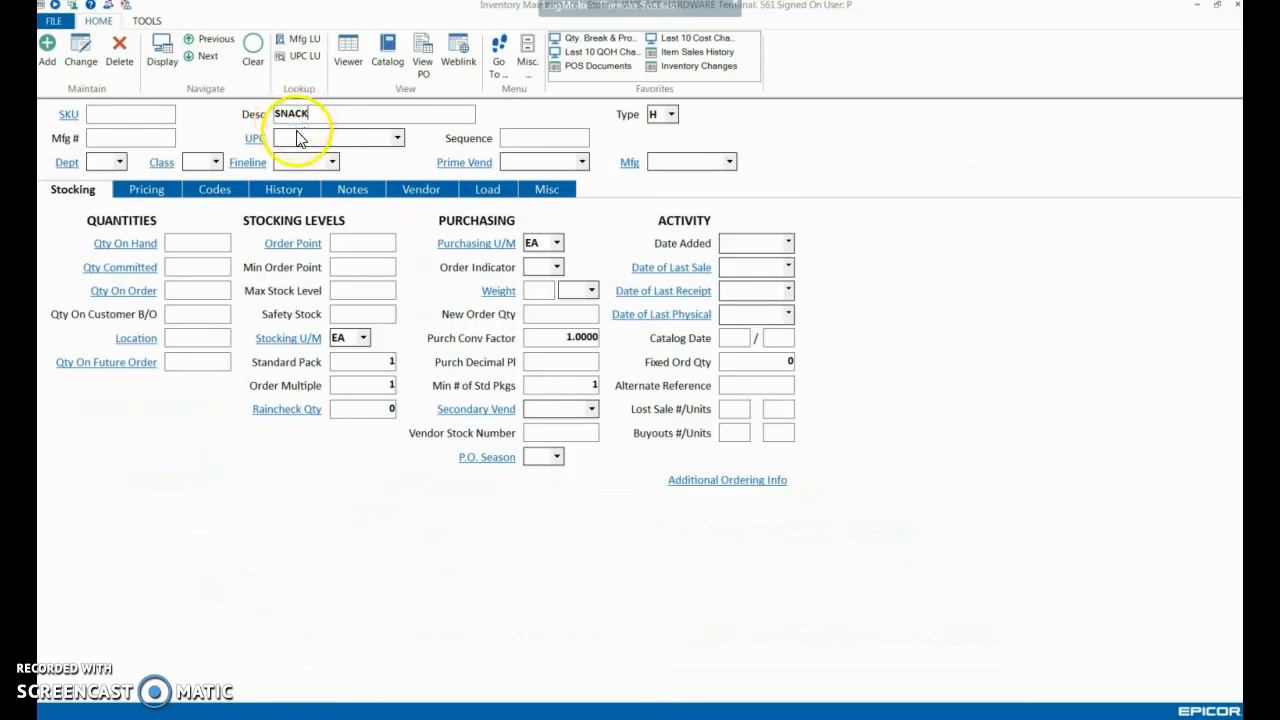
key("Return")
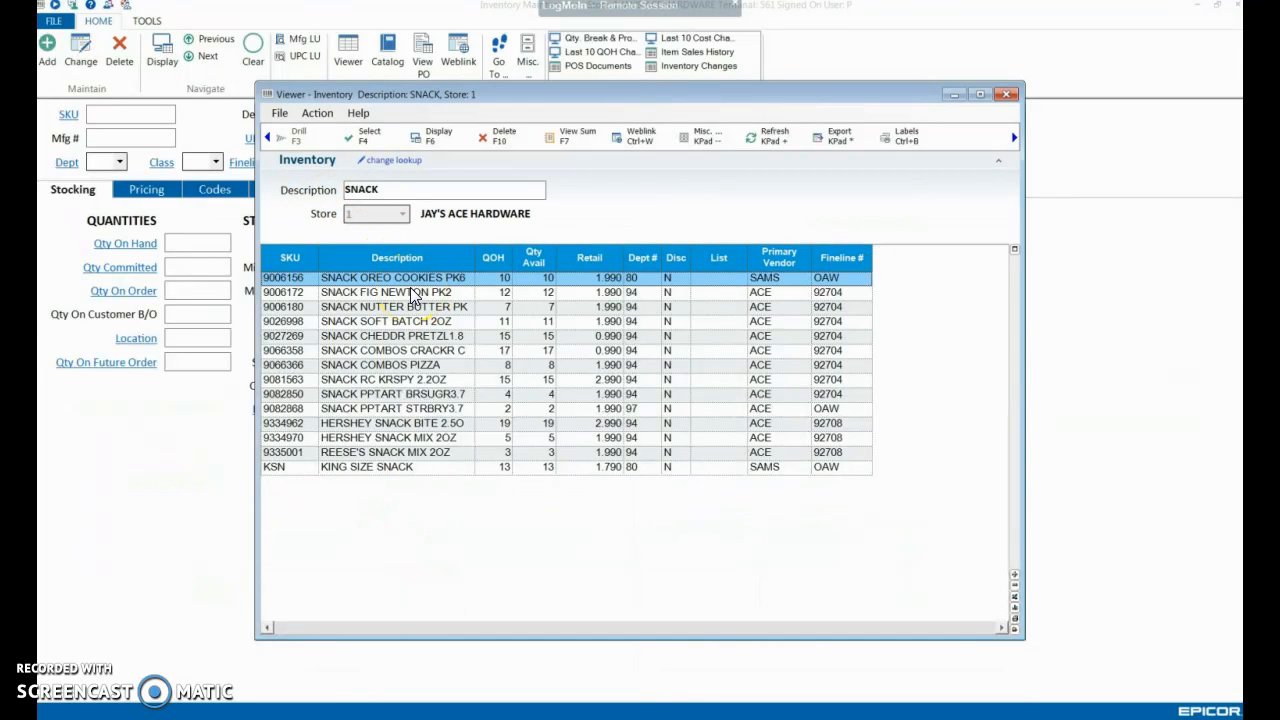
double_click(412, 284)
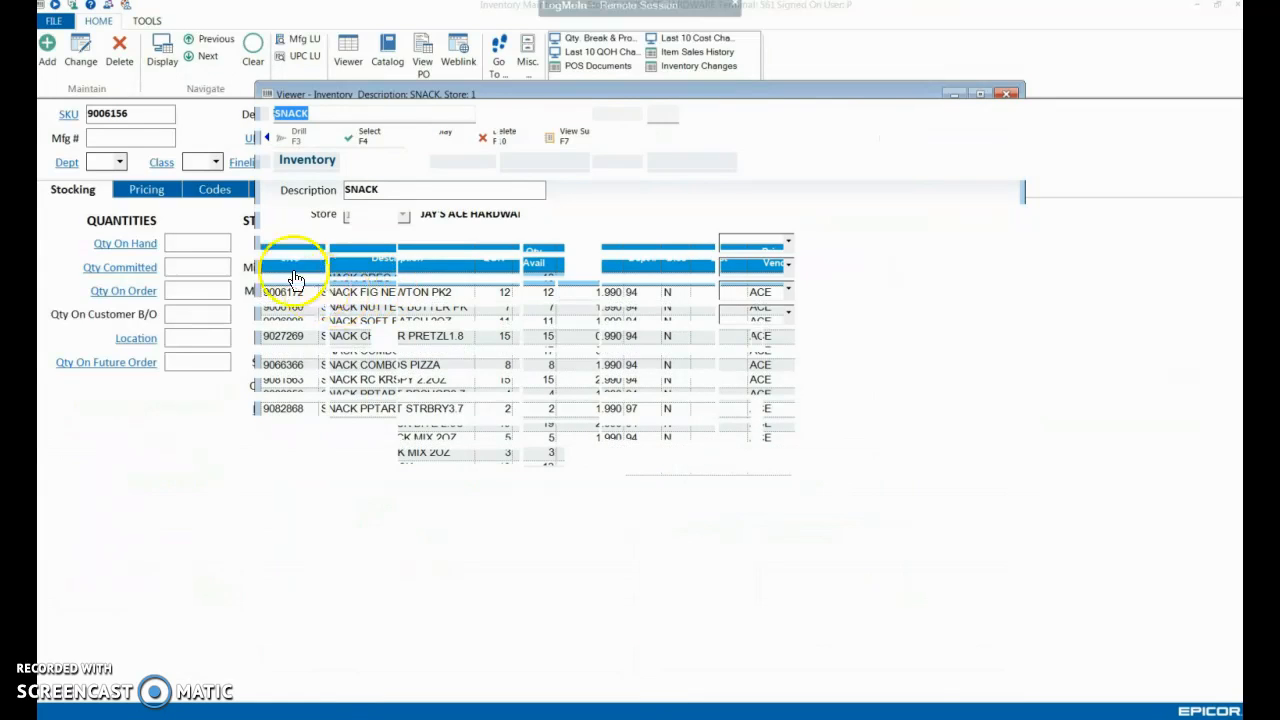
Look up the SKU numbers 28, 23 and 26 to check whether any is unused
left_click(148, 115)
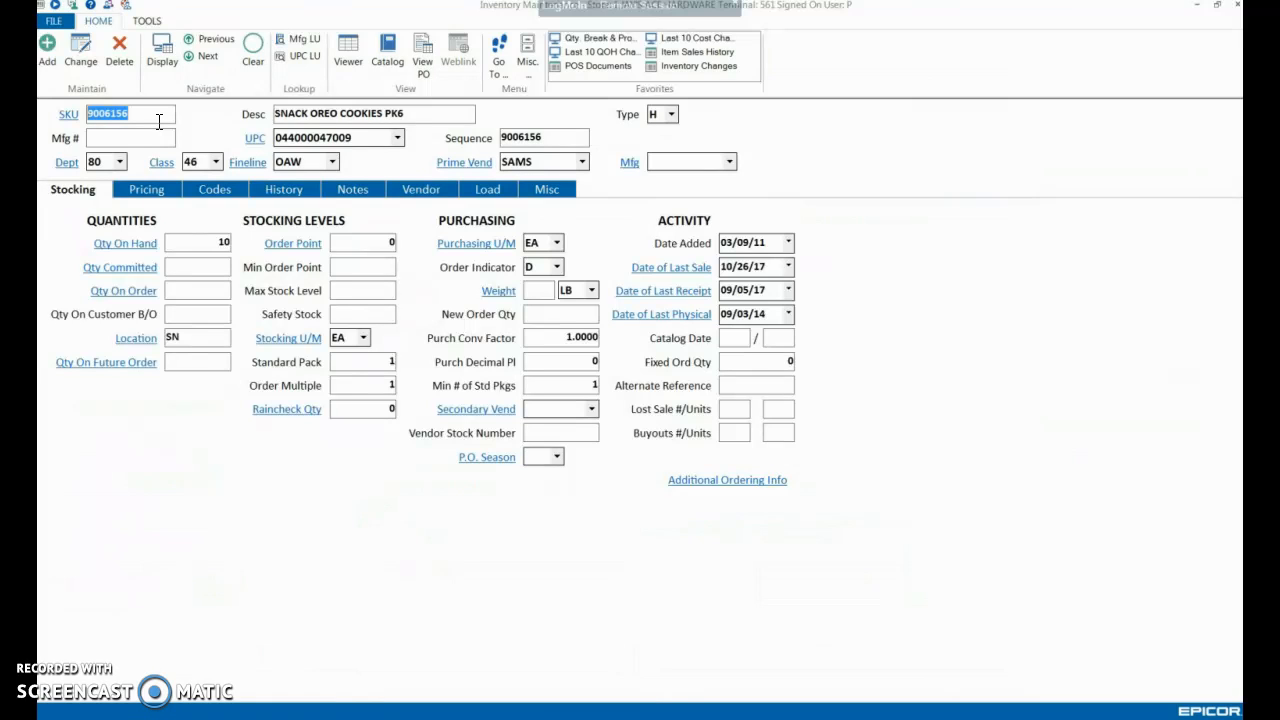
type("28")
key("Return")
type("23")
key("Return")
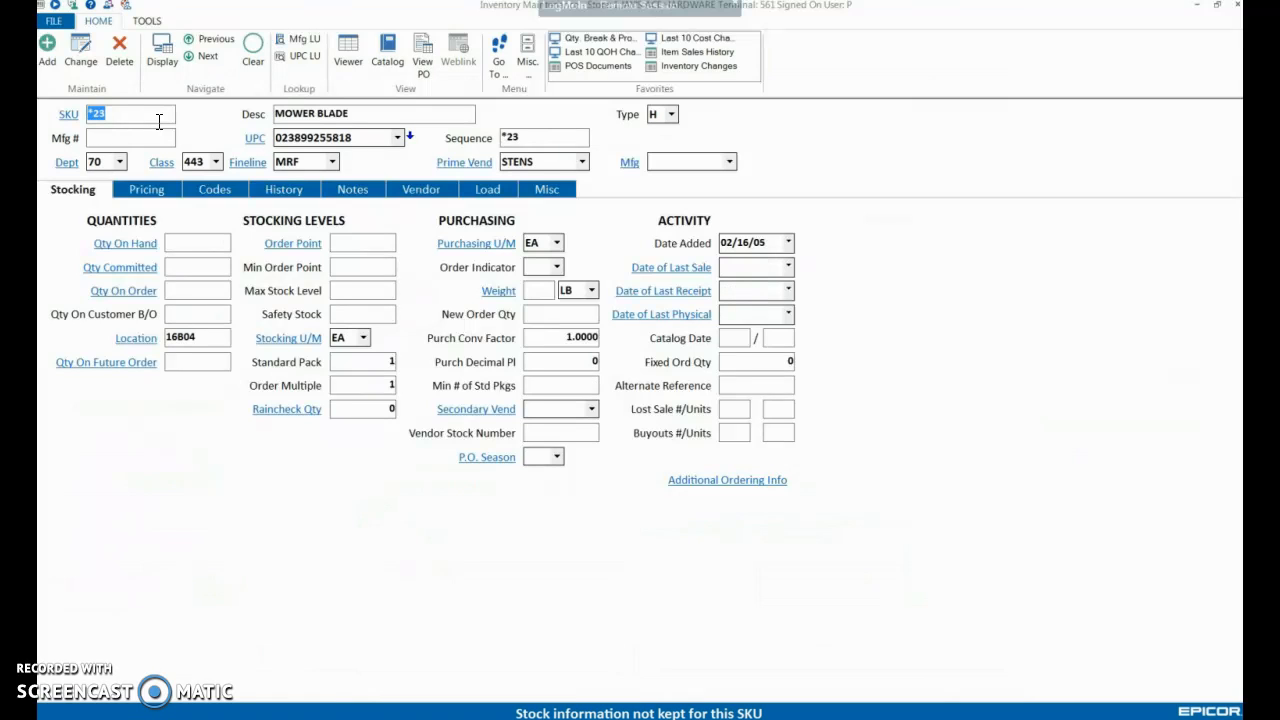
type("26")
key("Return")
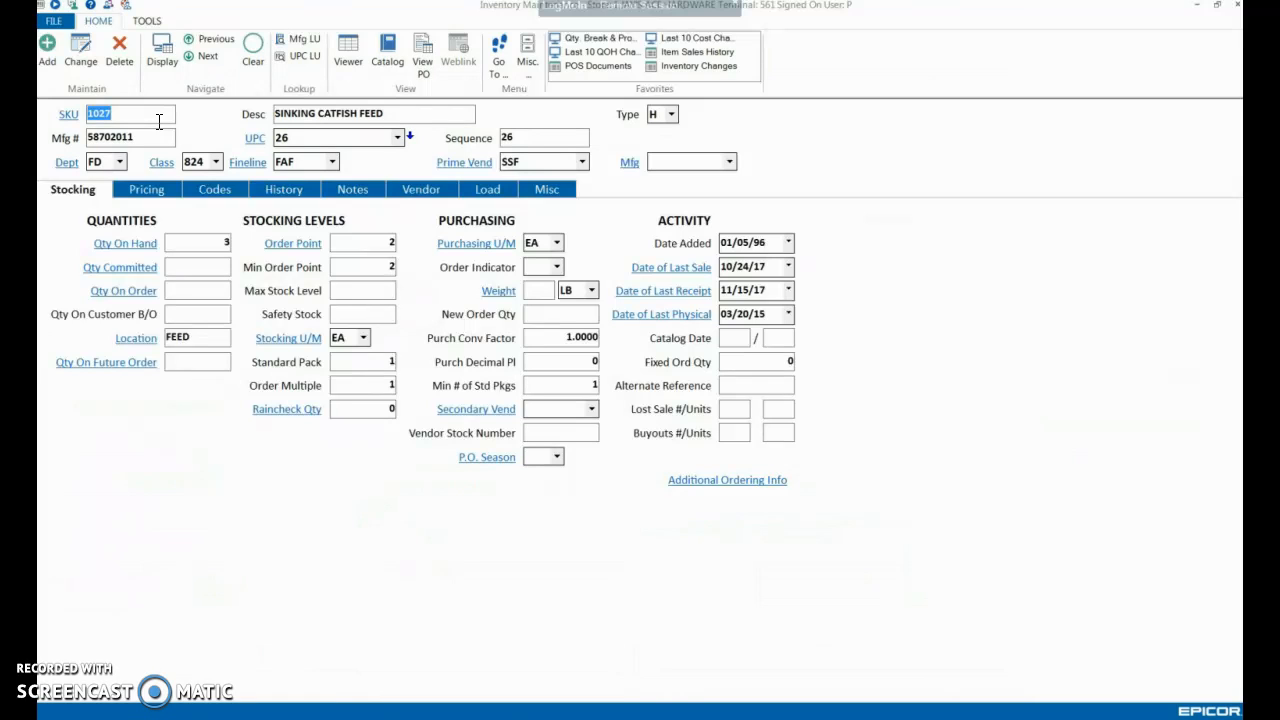
Look up 1035 to check whether it is available as a SKU number
type("100")
key("BackSpace")
type("59")
key("Return")
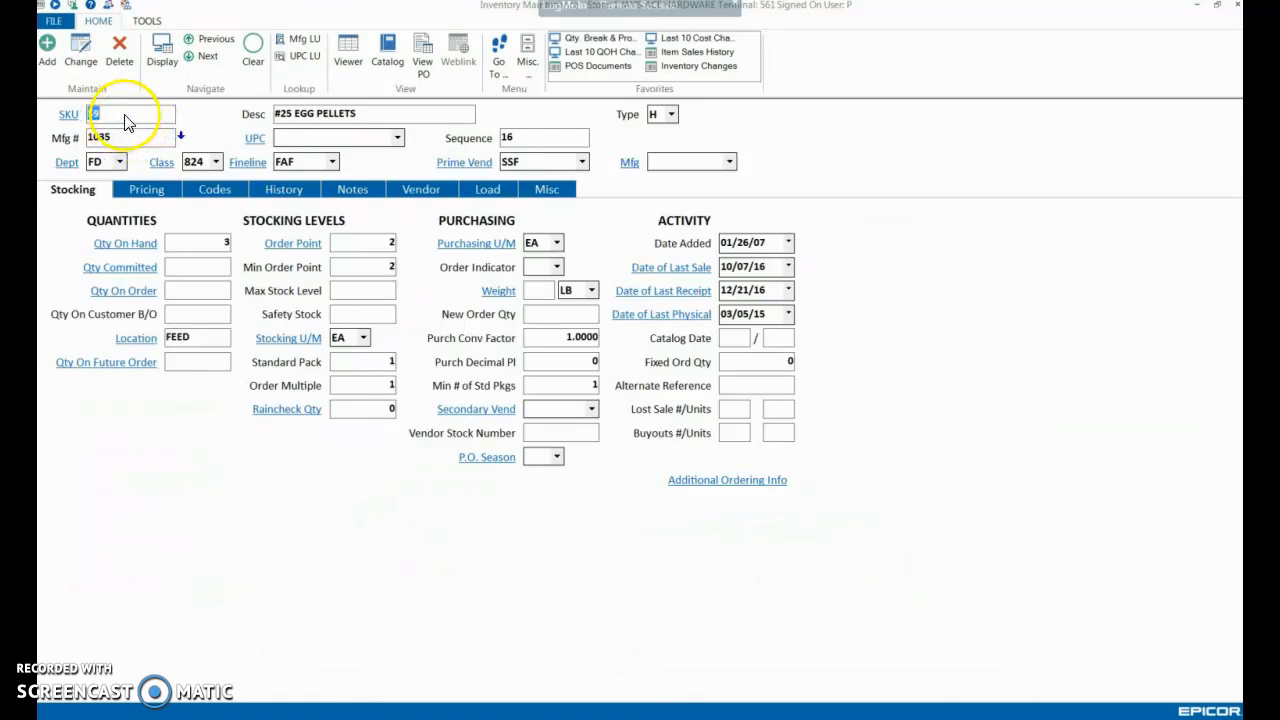
type("1035")
key("Return")
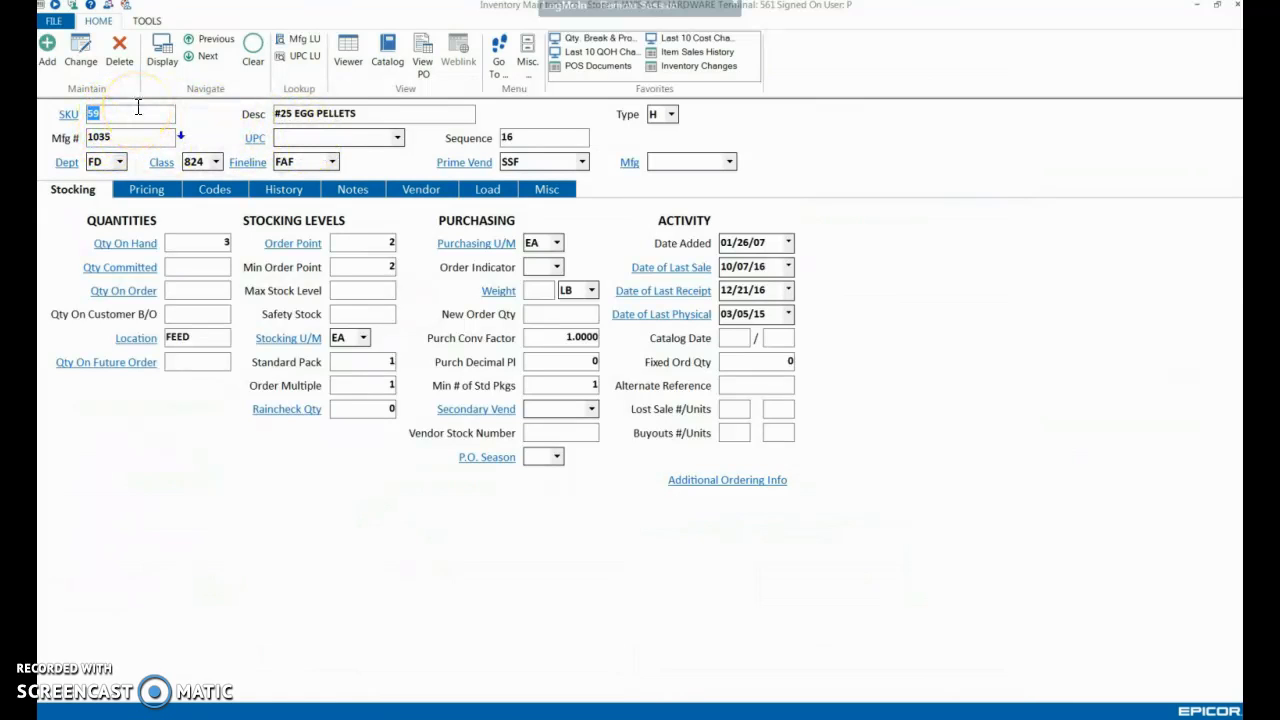
Check the SKU numbers 1037 and 1039 for availability, and clear the SKU entry
type("1037")
key("Return")
type("1039")
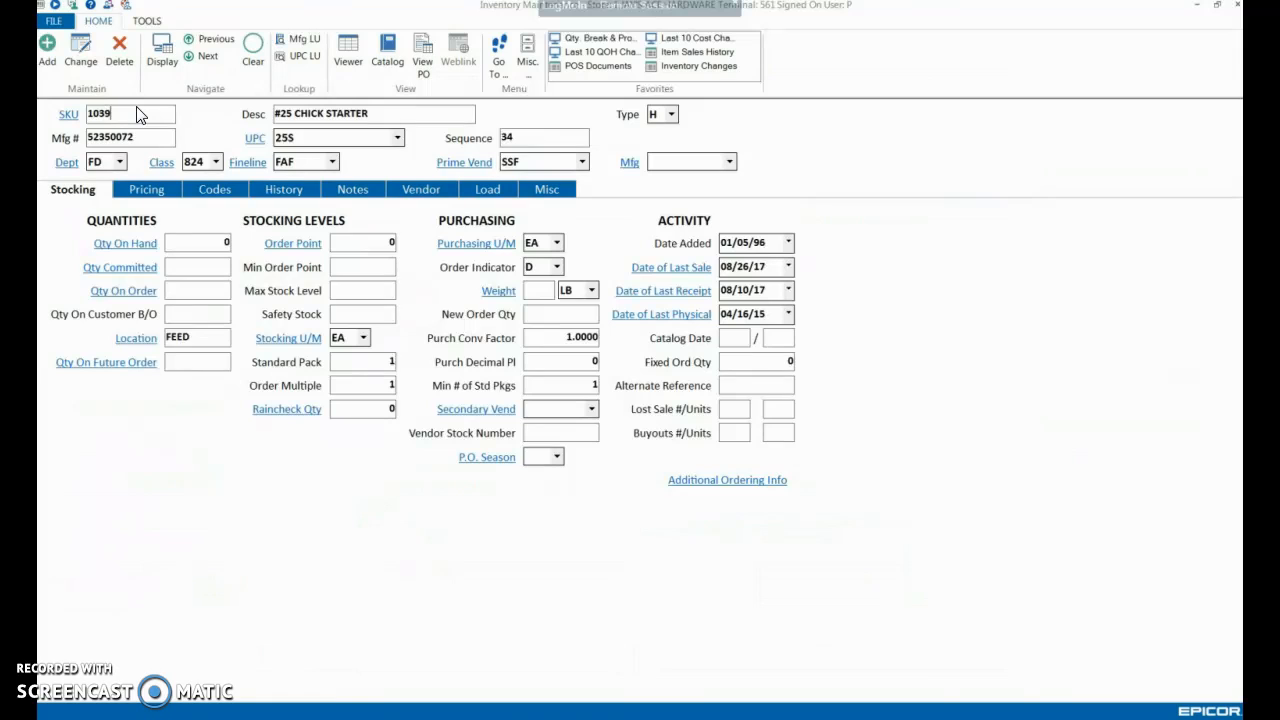
key("Return")
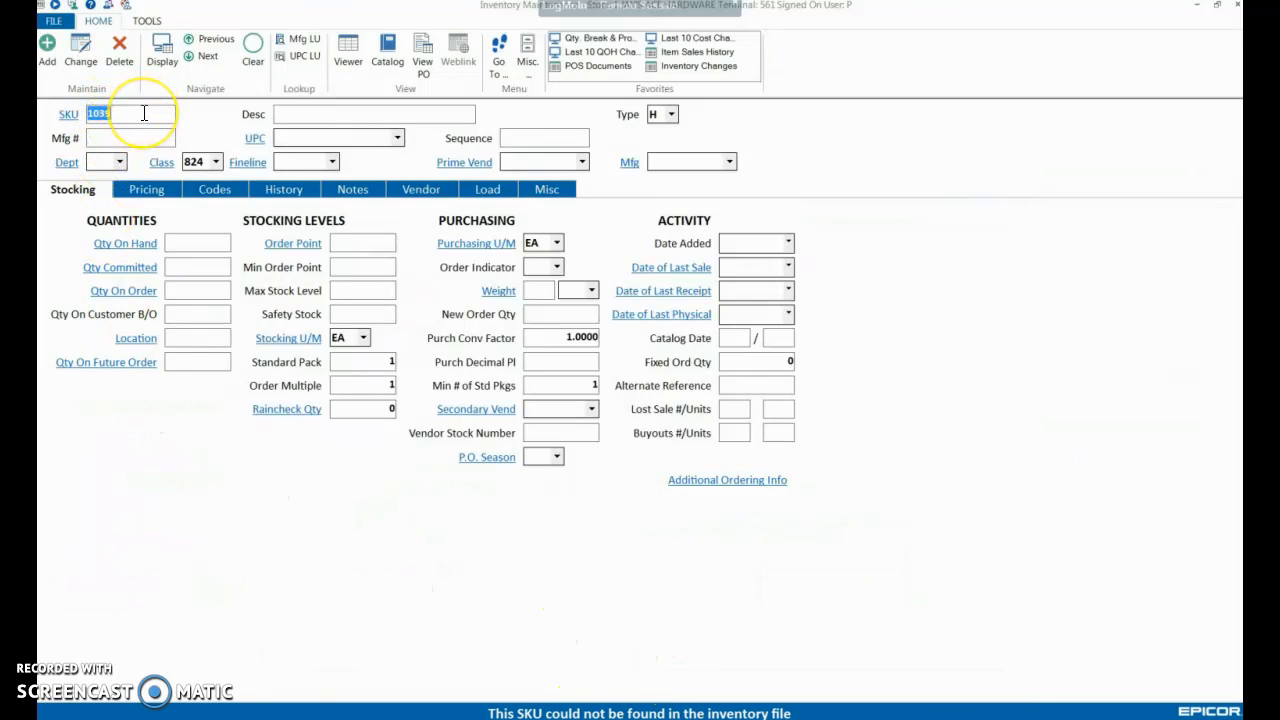
key("BackSpace")
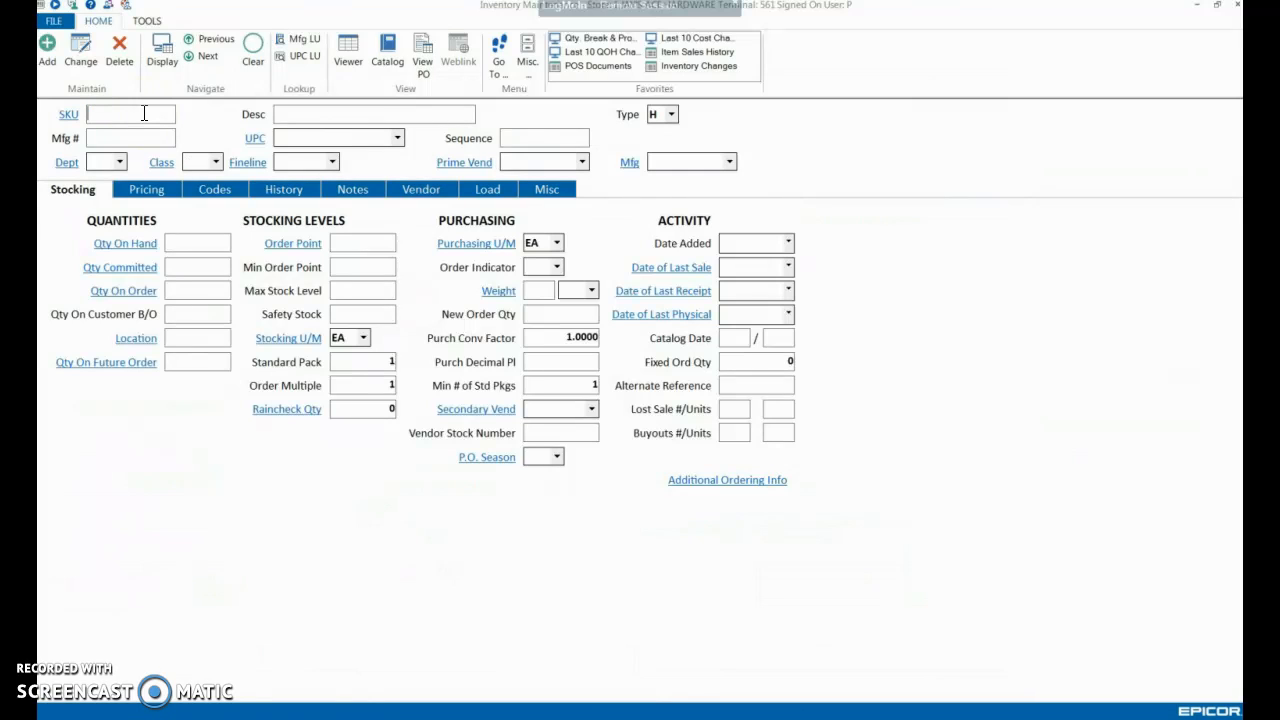
Search for items with the description SNACK and load SNACK OREO COOKIES PK6 as the template record
left_click(289, 115)
type("SNACK")
key("Return")
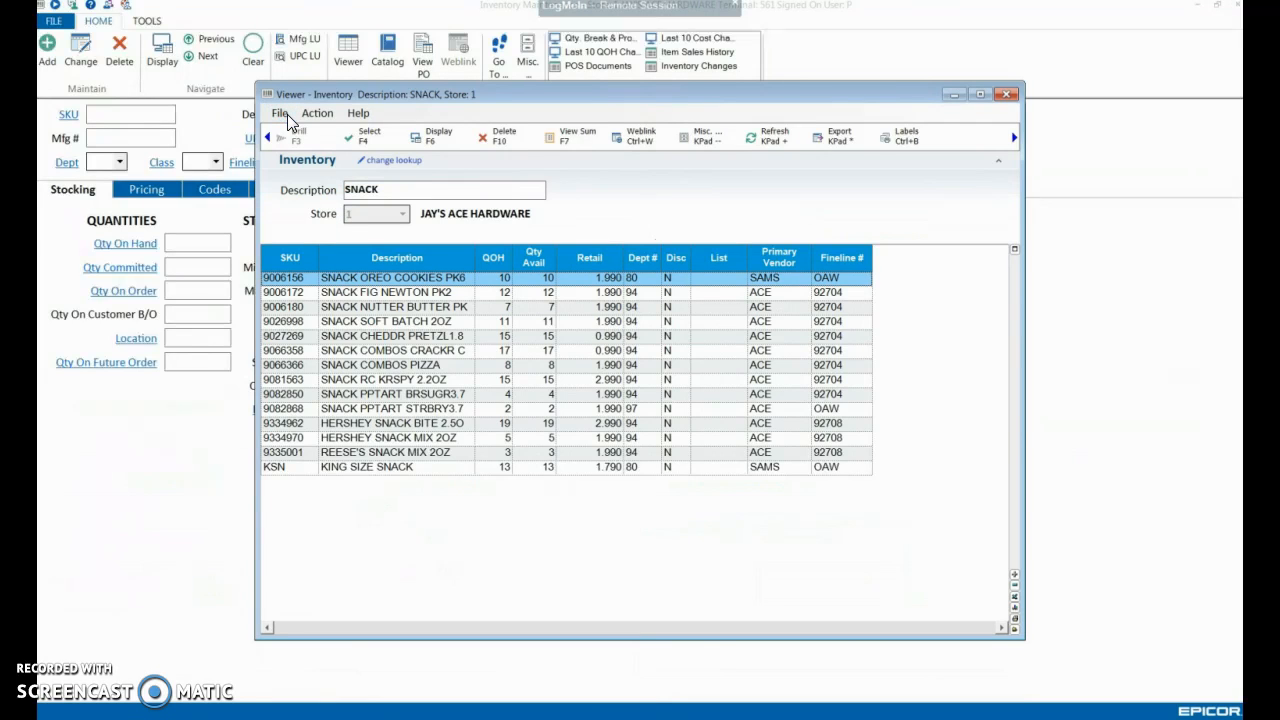
key("Return")
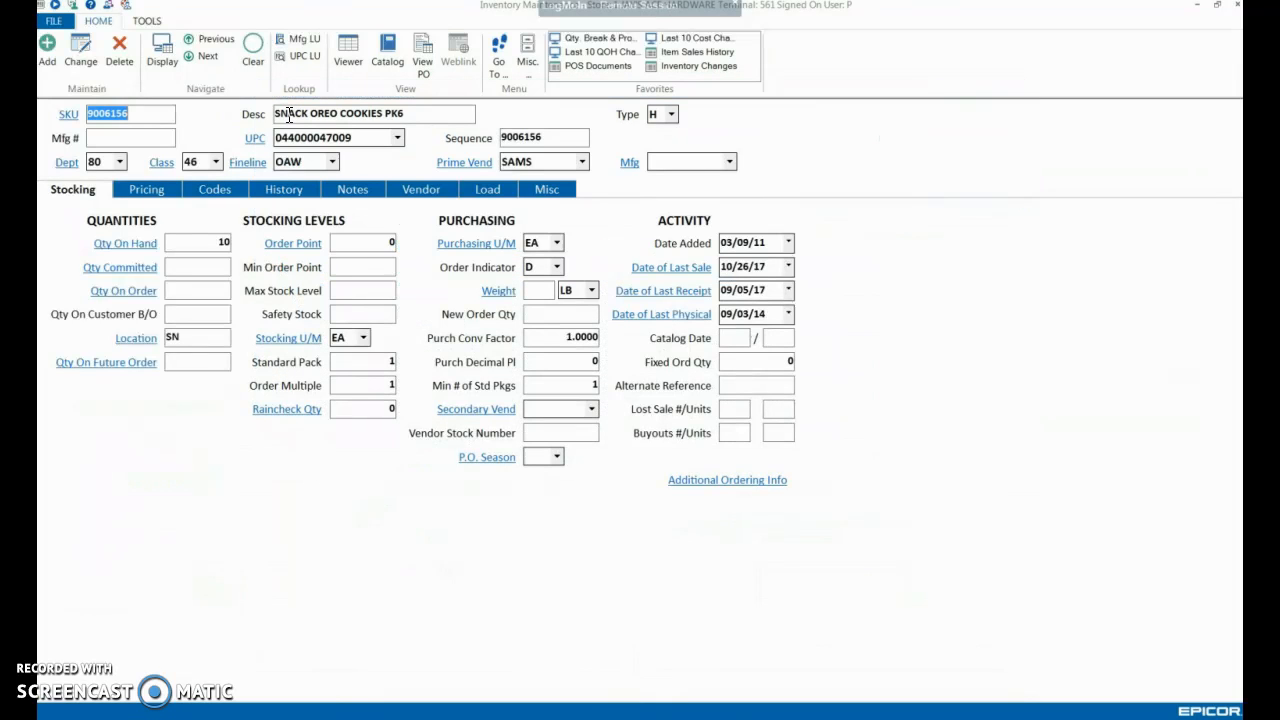
Replace the template record's SKU with 1039
type("1039")
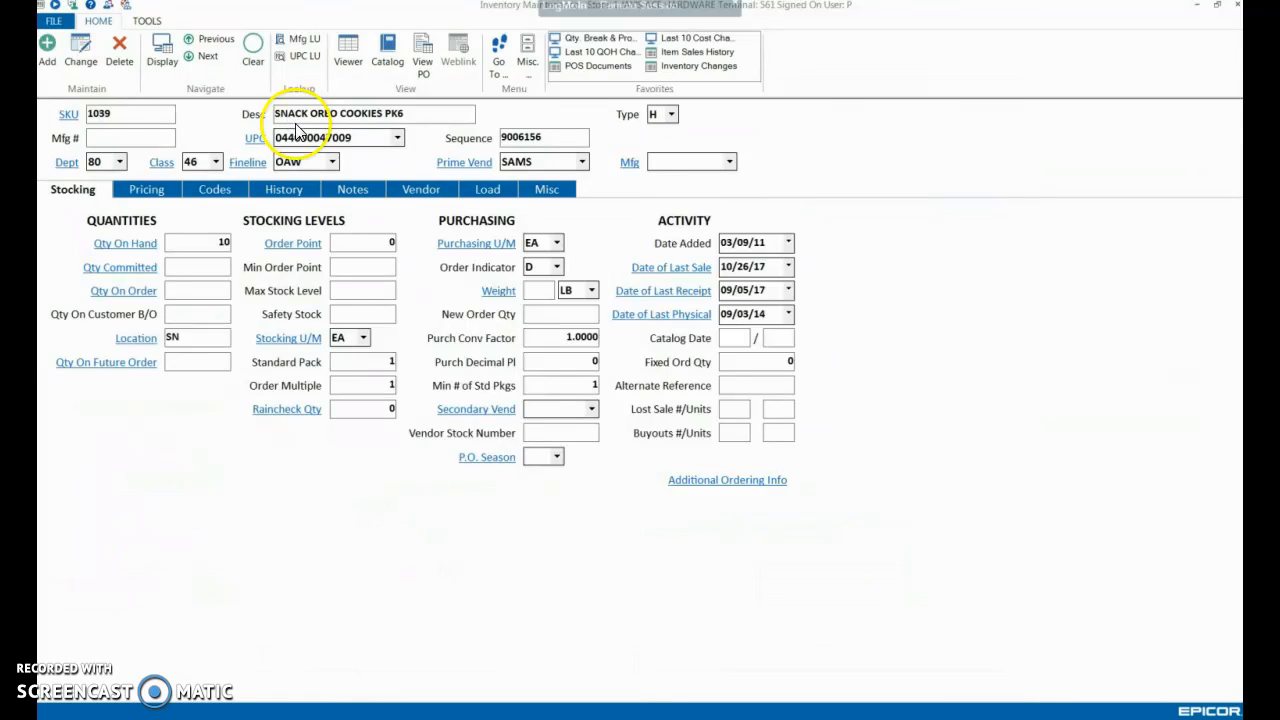
Change the item description to CHAPEL HILL TOFFEE 2OZ
left_click(428, 117)
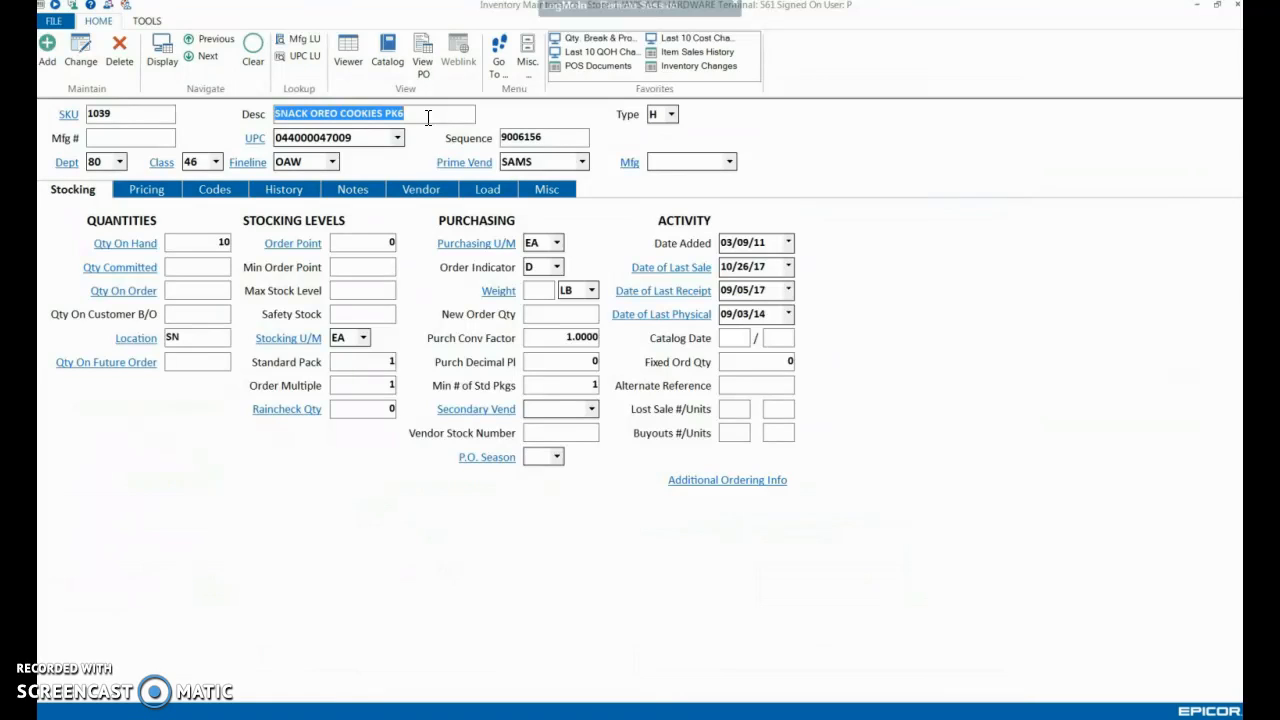
type("C")
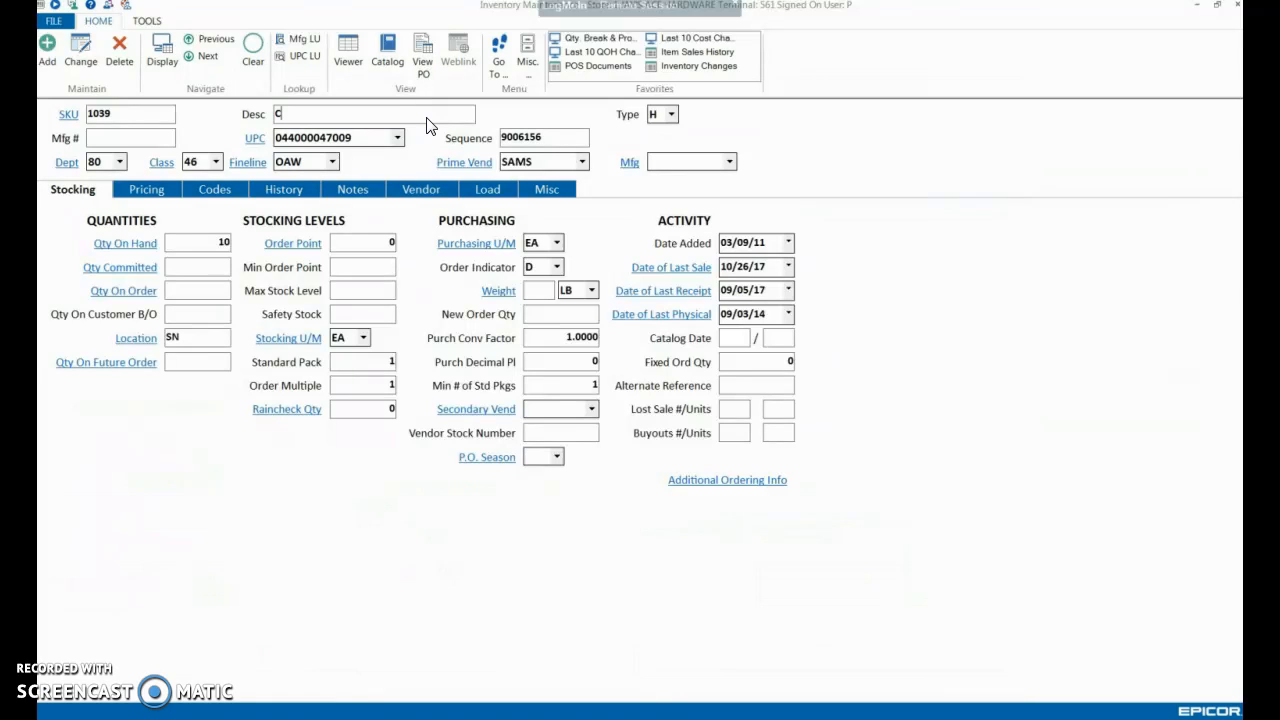
type("HAPEL HILL TOFFEE 2OZ")
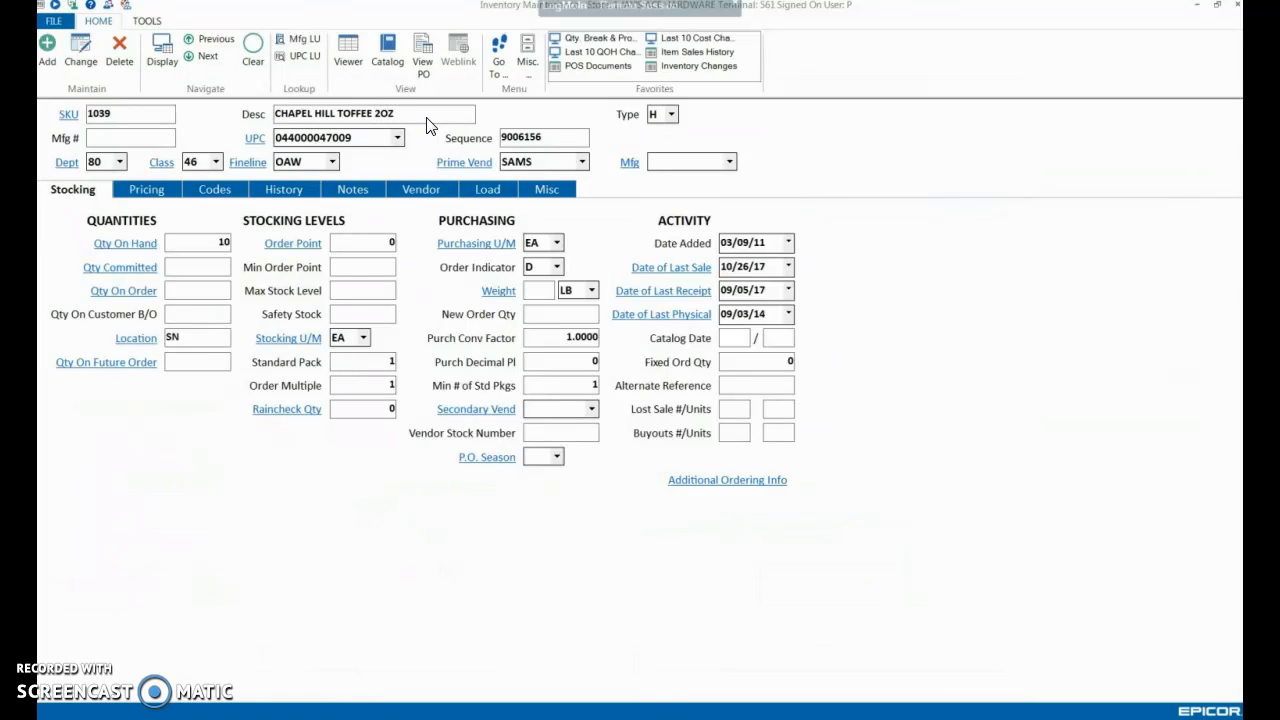
left_click(403, 117)
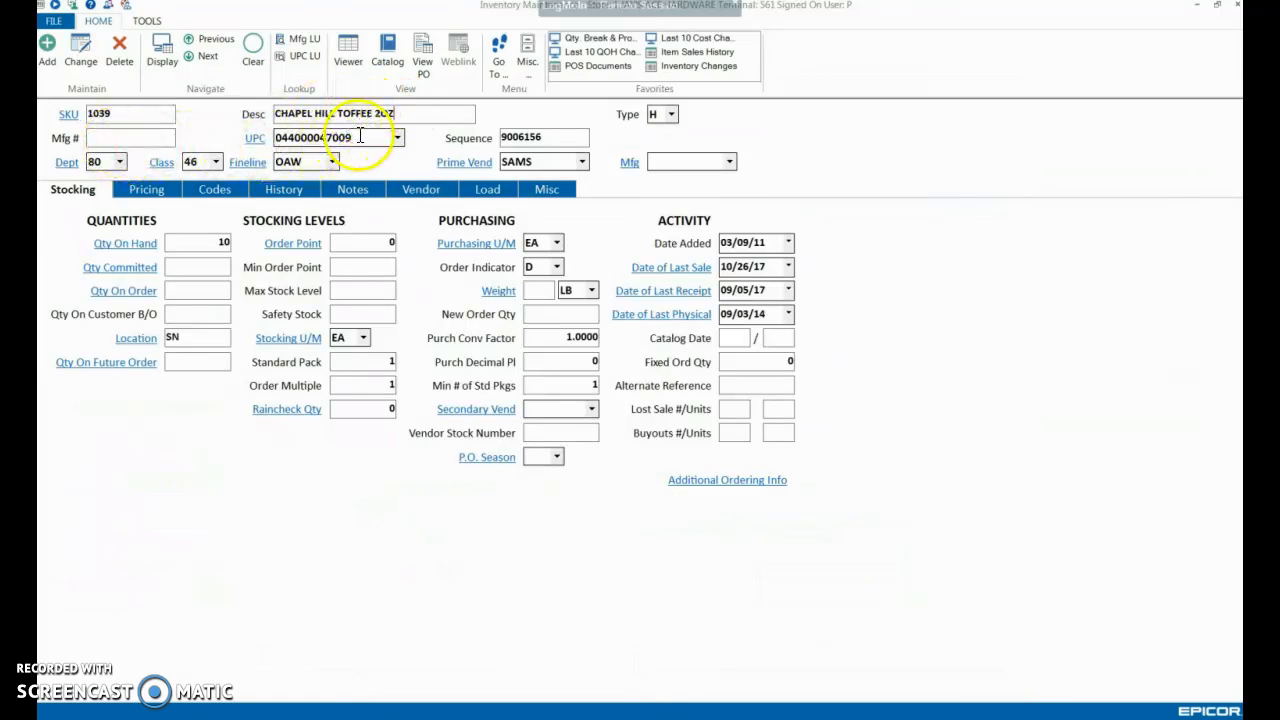
Set the item's sequence number to 1039
left_click(149, 137)
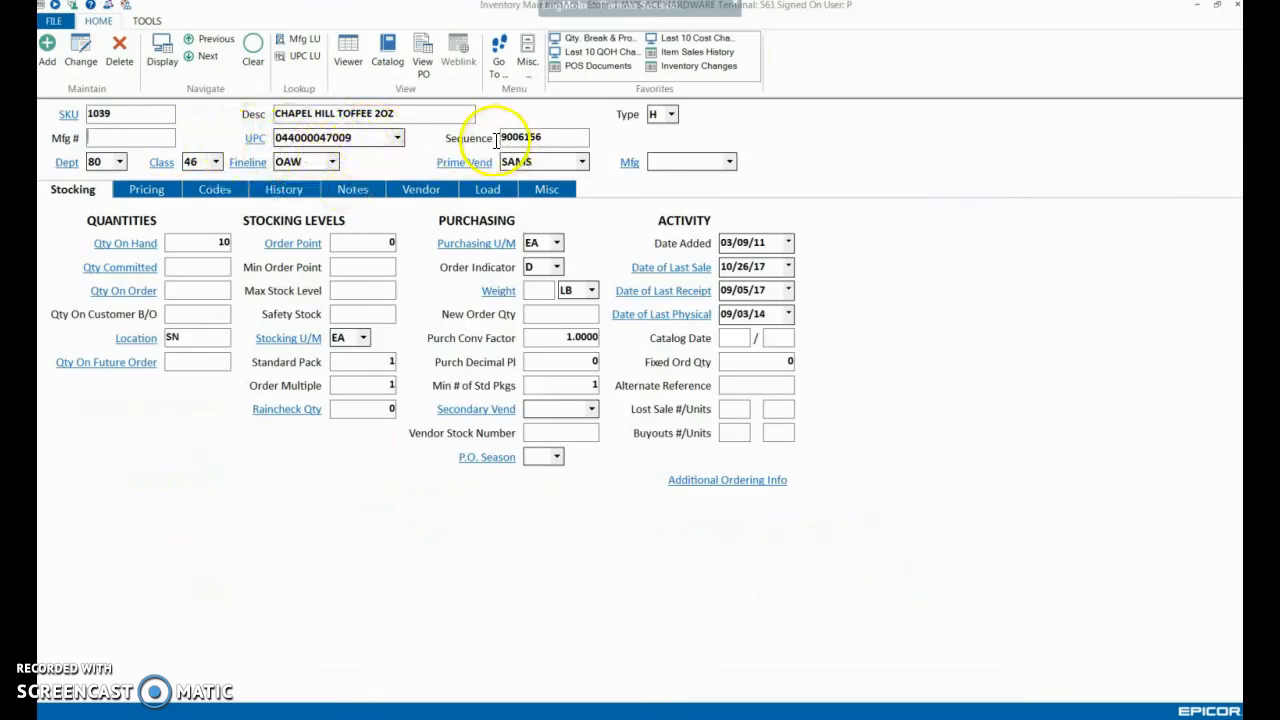
left_click(564, 137)
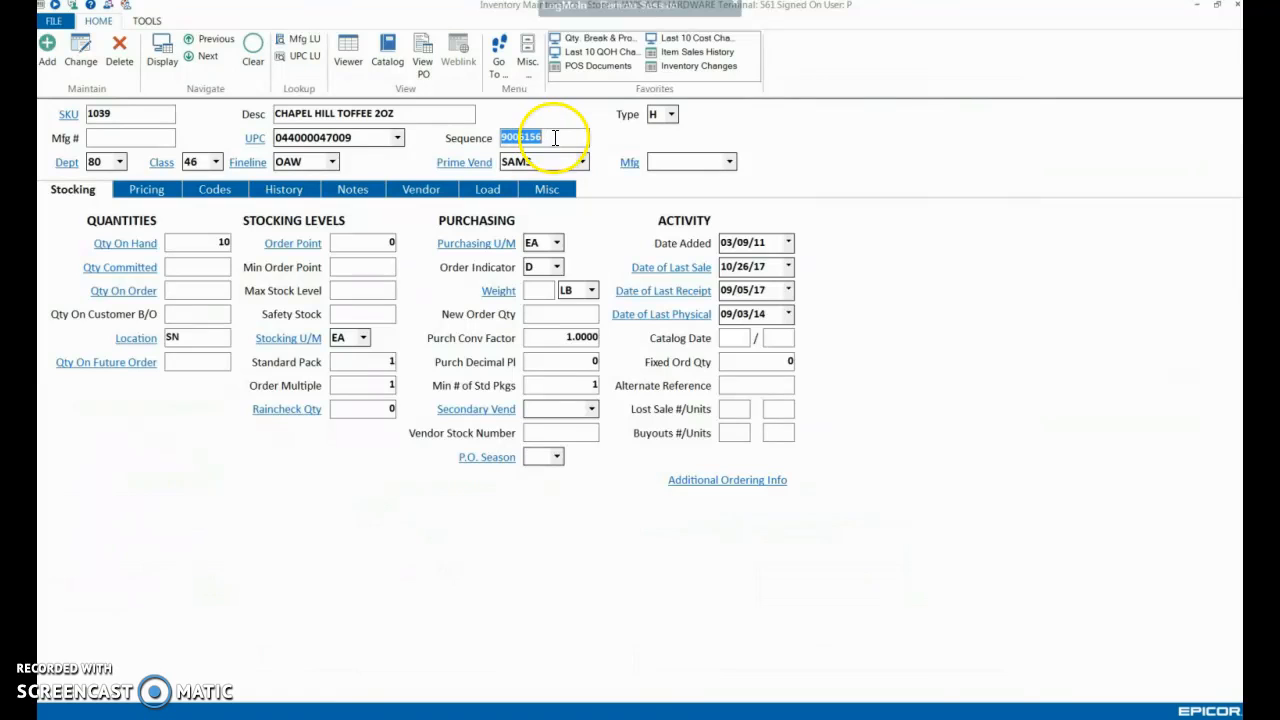
type("1039")
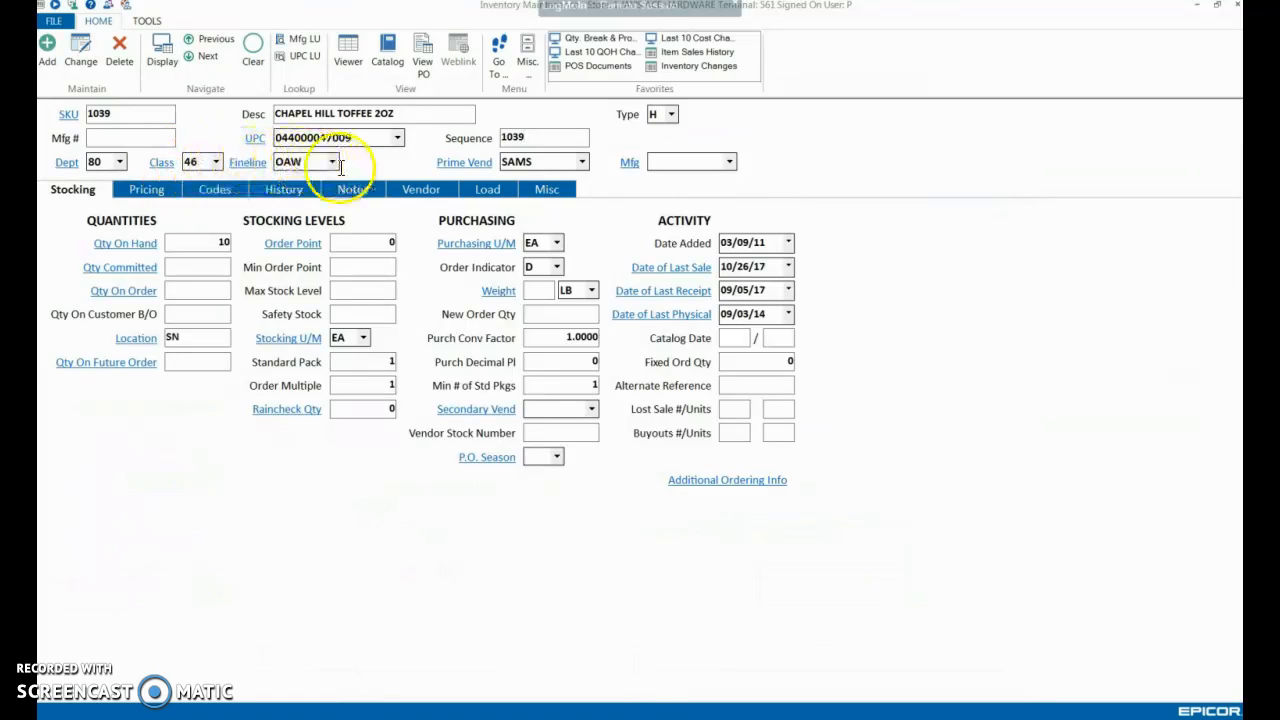
Review the prime vendor list while keeping SAMS, and clear the item's quantity on hand
left_click(549, 161)
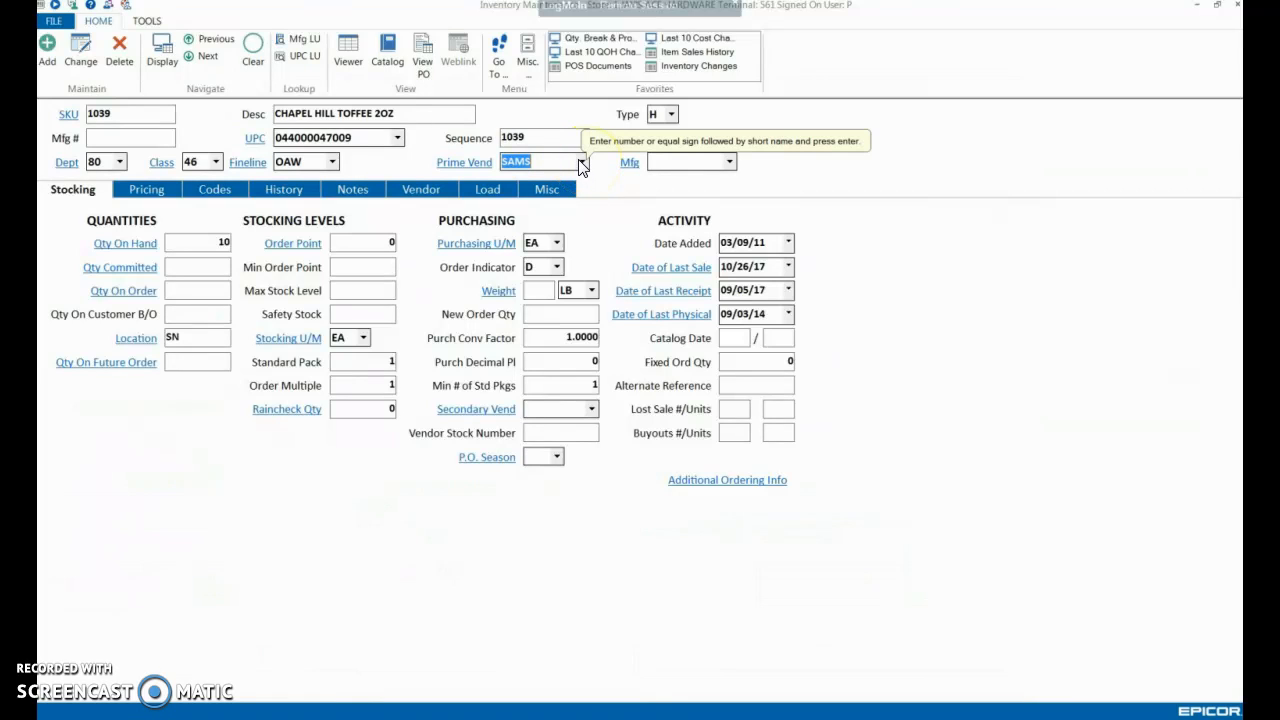
left_click(581, 163)
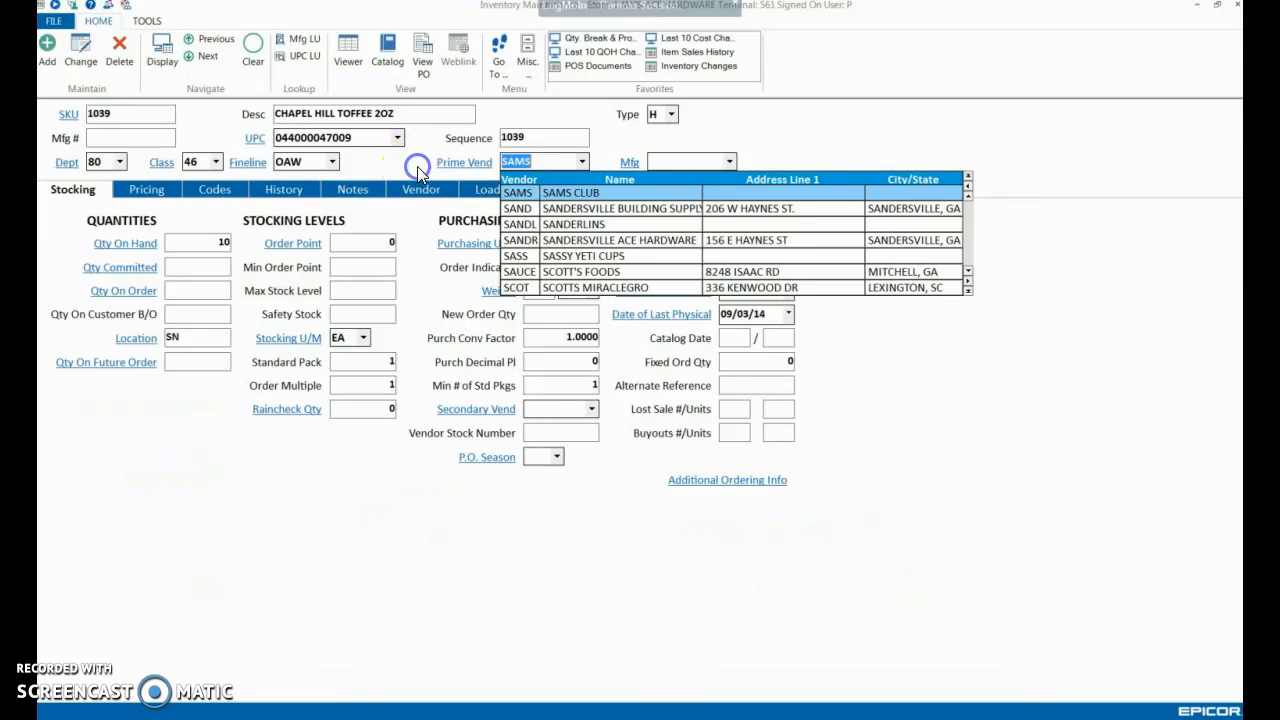
left_click(371, 176)
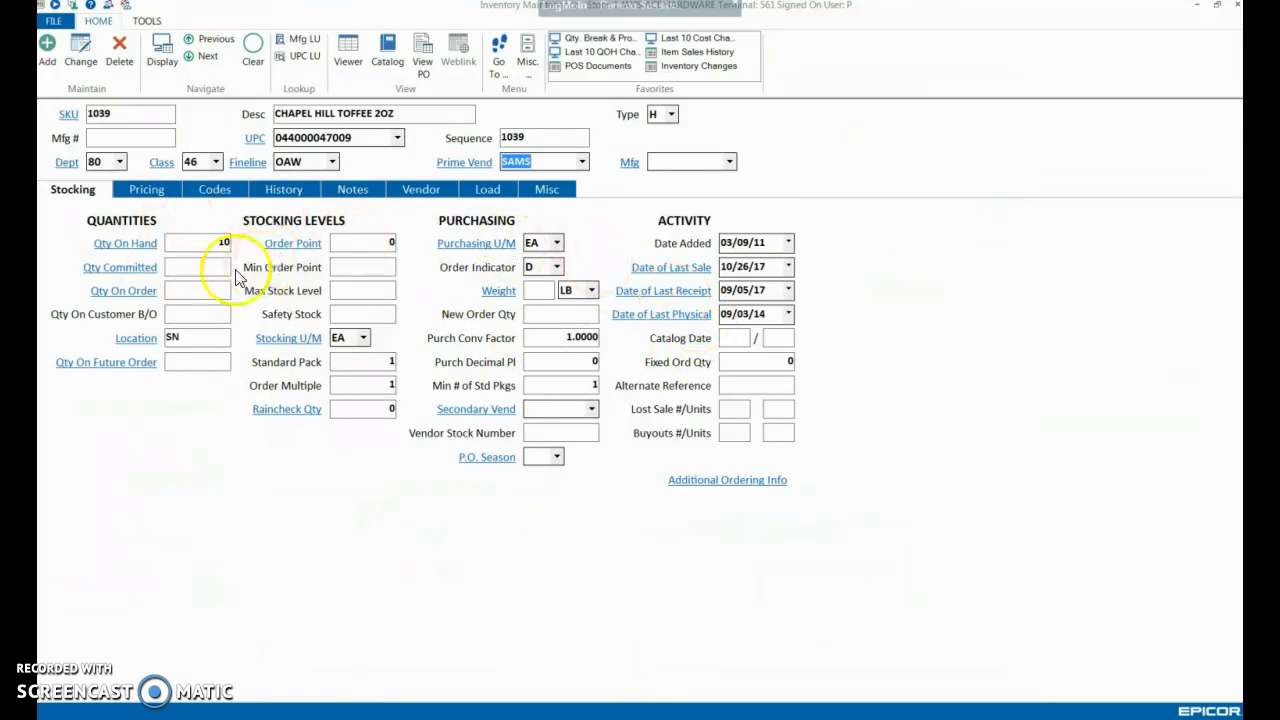
left_click(212, 241)
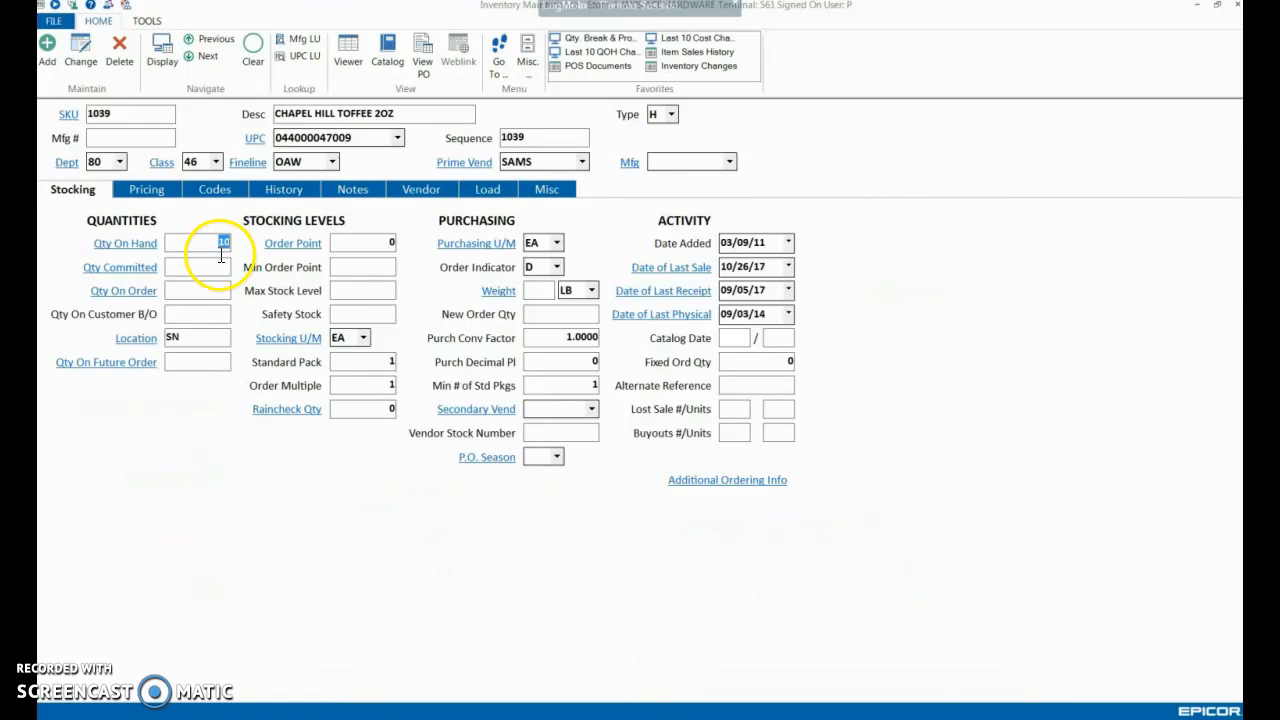
key("BackSpace")
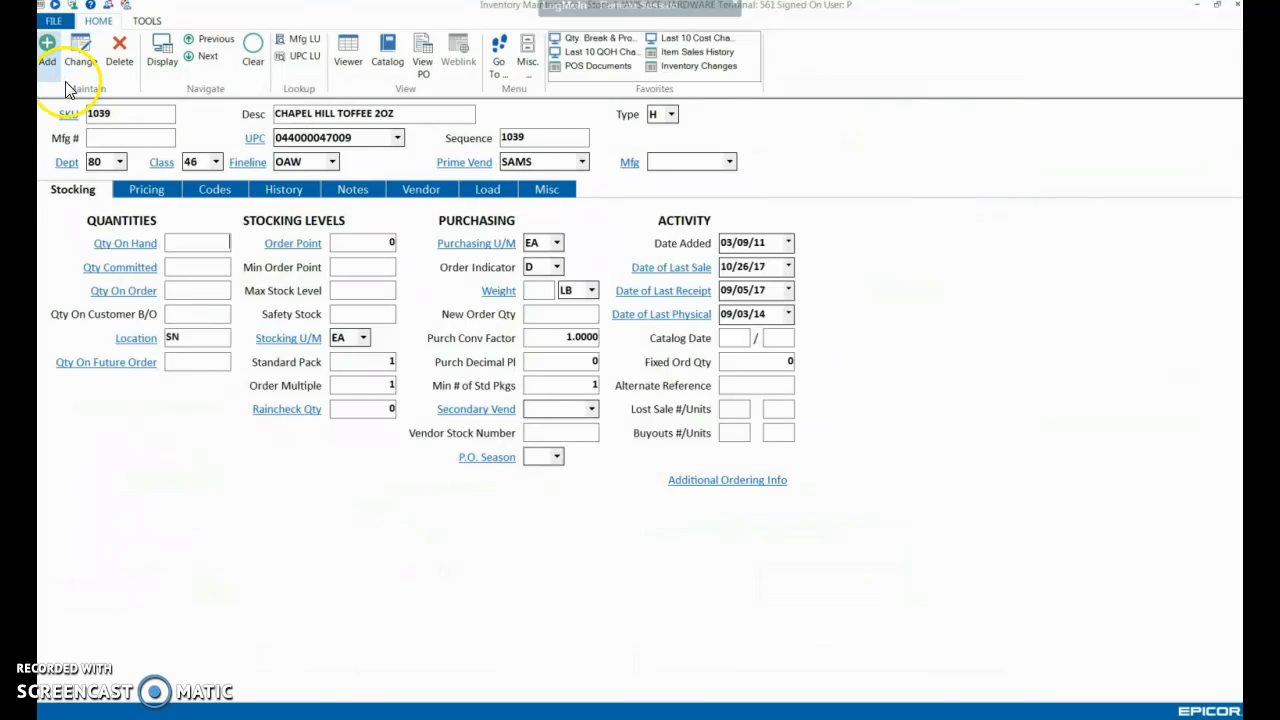
left_click(252, 143)
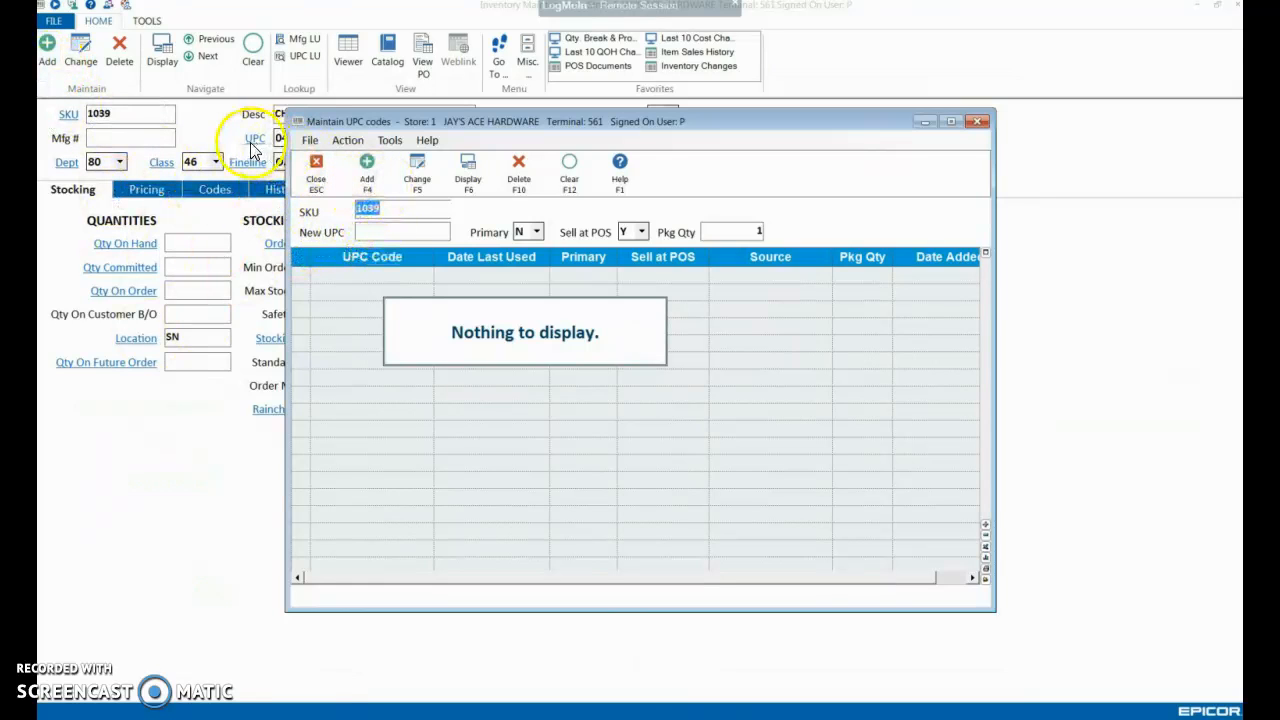
left_click(392, 234)
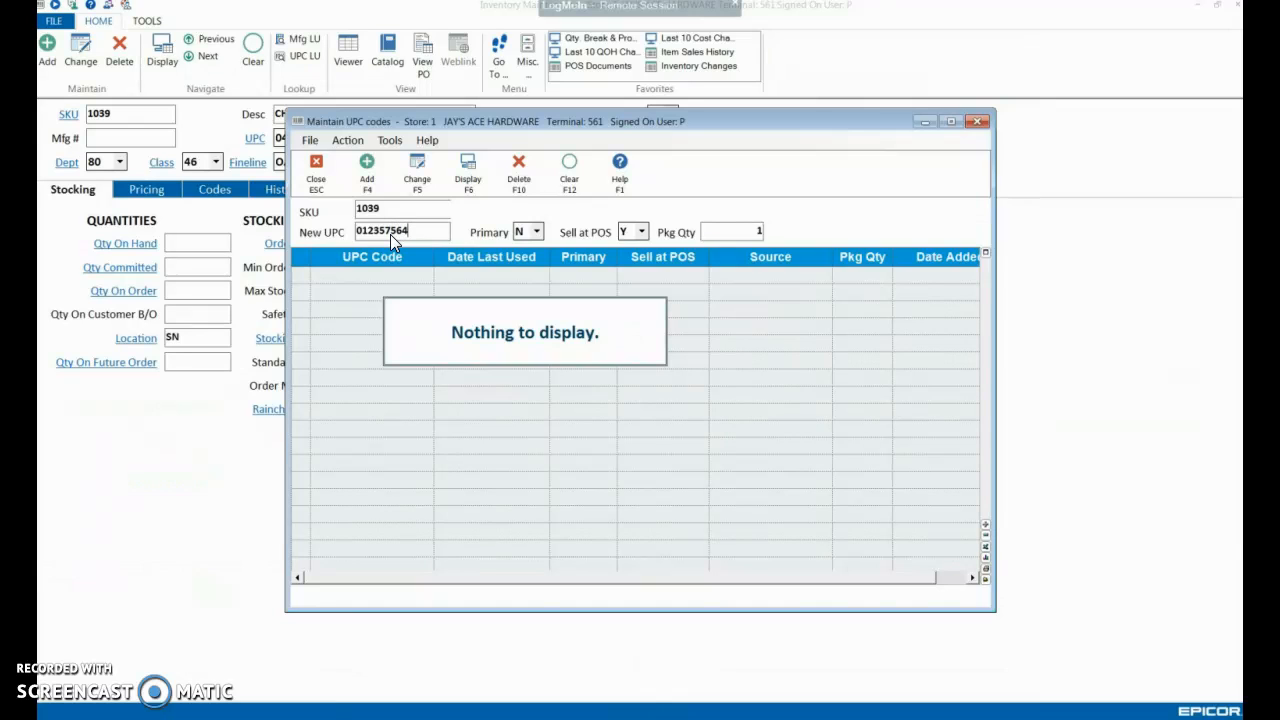
left_click(369, 176)
left_click(310, 172)
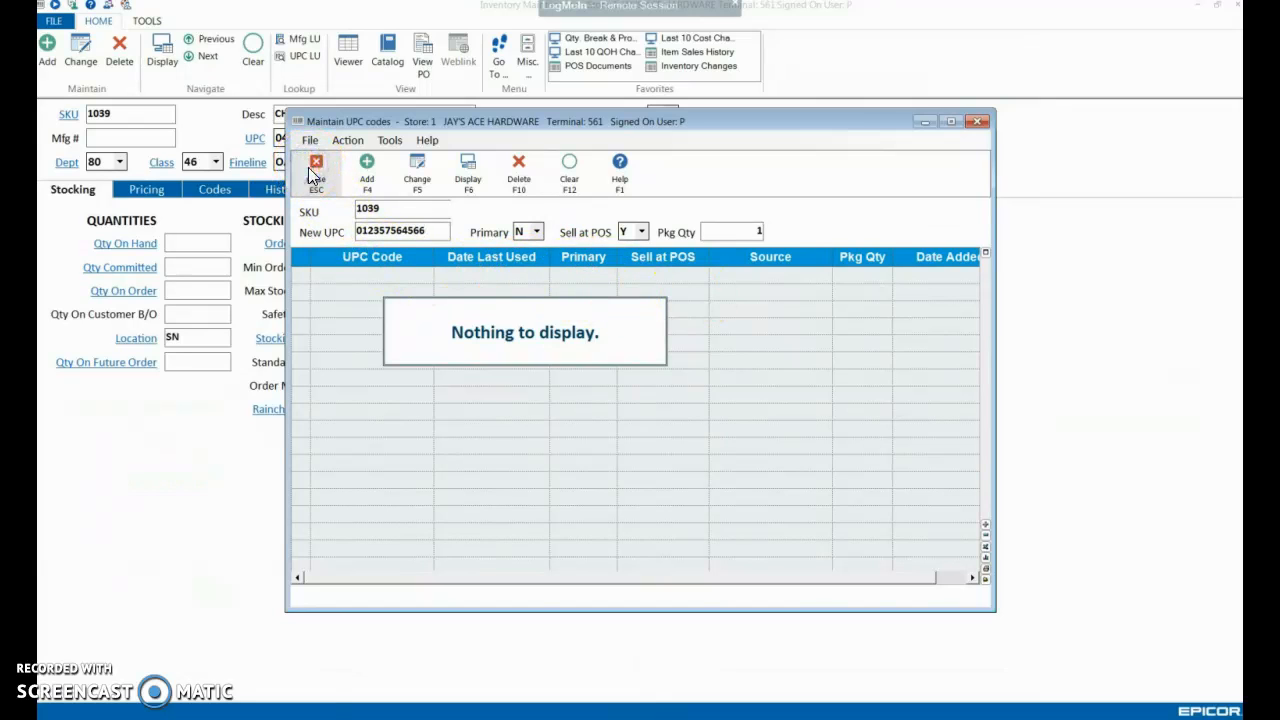
left_click(302, 180)
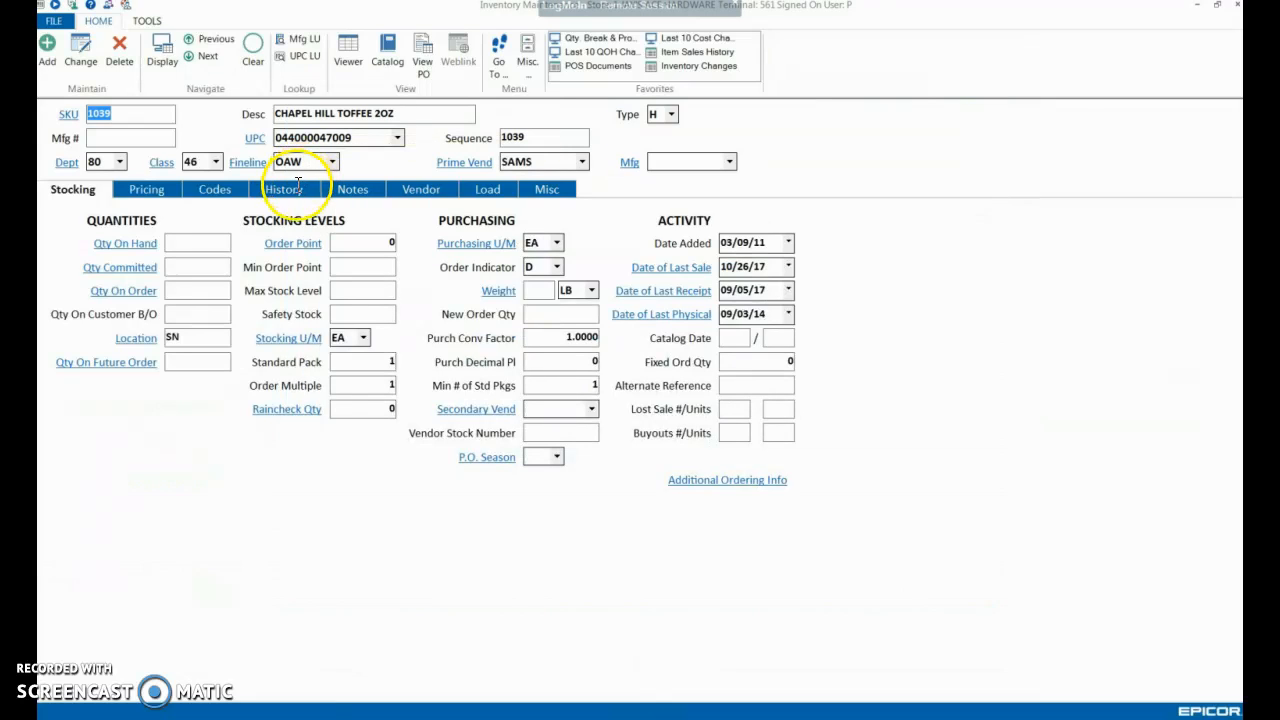